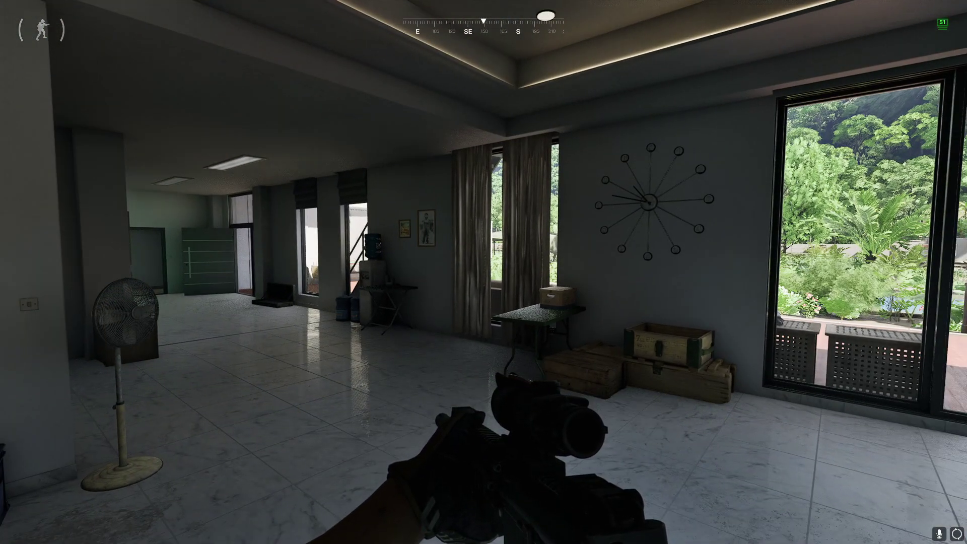
- Walk across the room and rooftop to the sandbags, then bring up the Character Gear inventory
{"action": "key", "text": "w"}
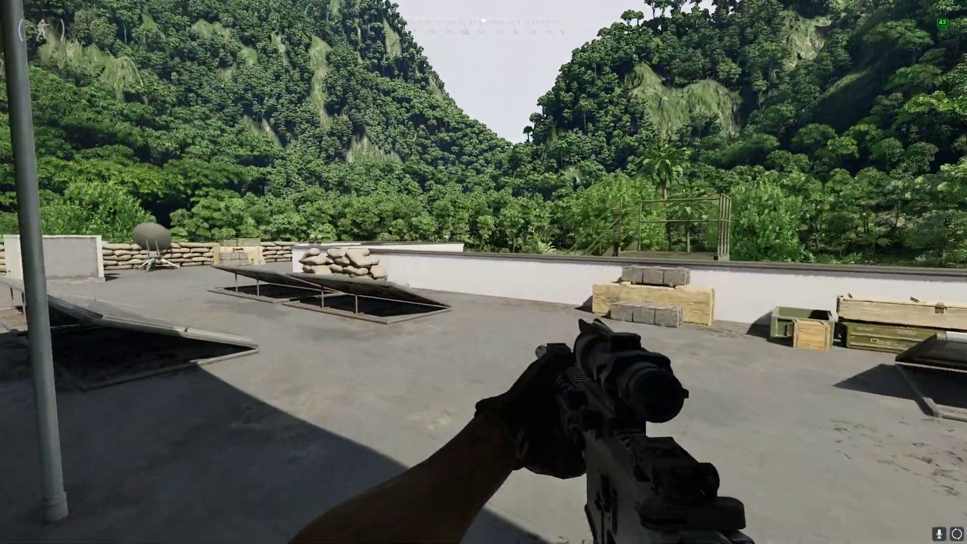
{"action": "key", "text": "w"}
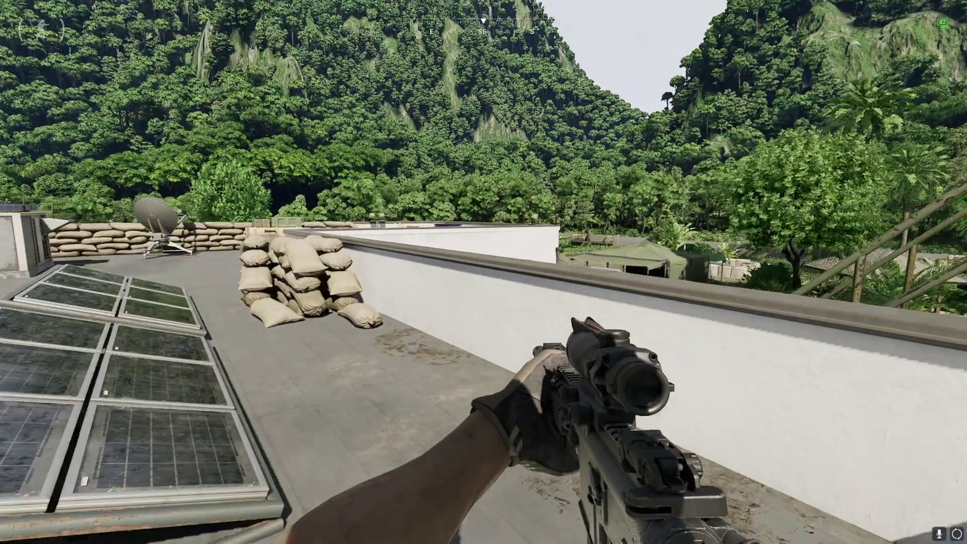
{"action": "key", "text": "w"}
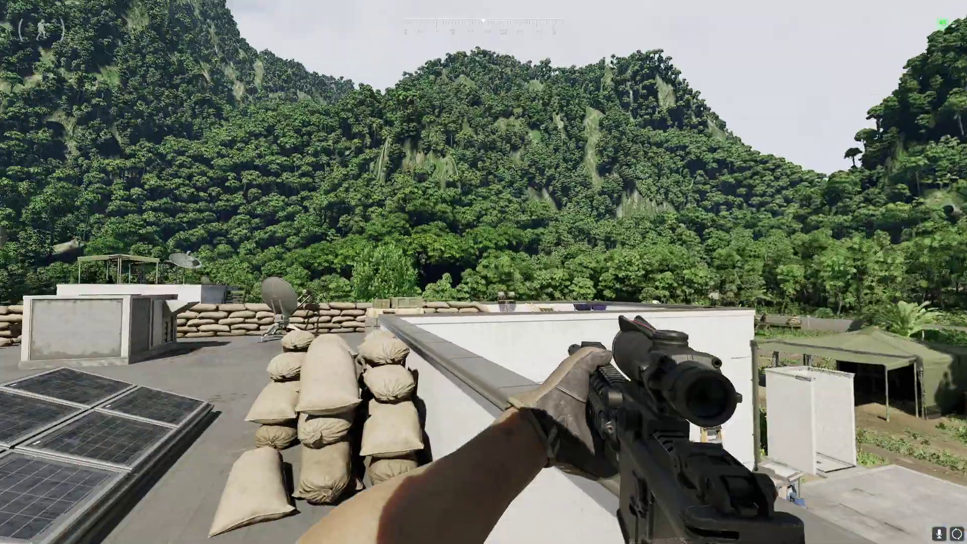
{"action": "key", "text": "w"}
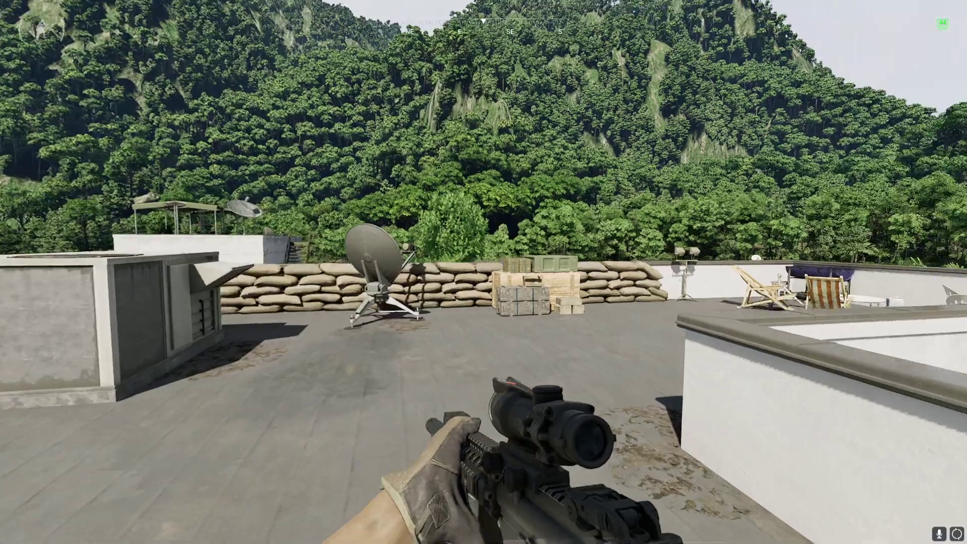
{"action": "key", "text": "Tab"}
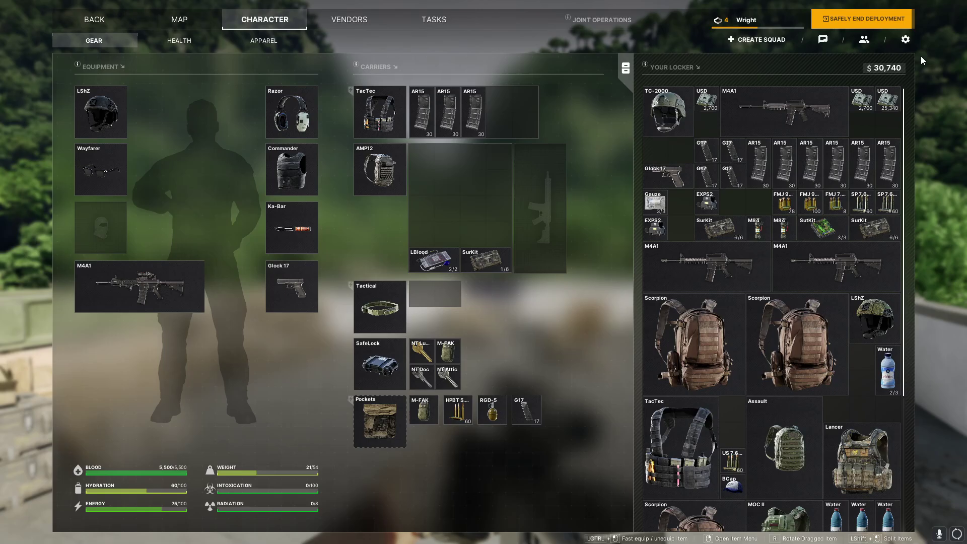
- Look over the Graphics settings, then close them and return to the character gear screen
{"action": "left_click", "coordinate": [905, 40]}
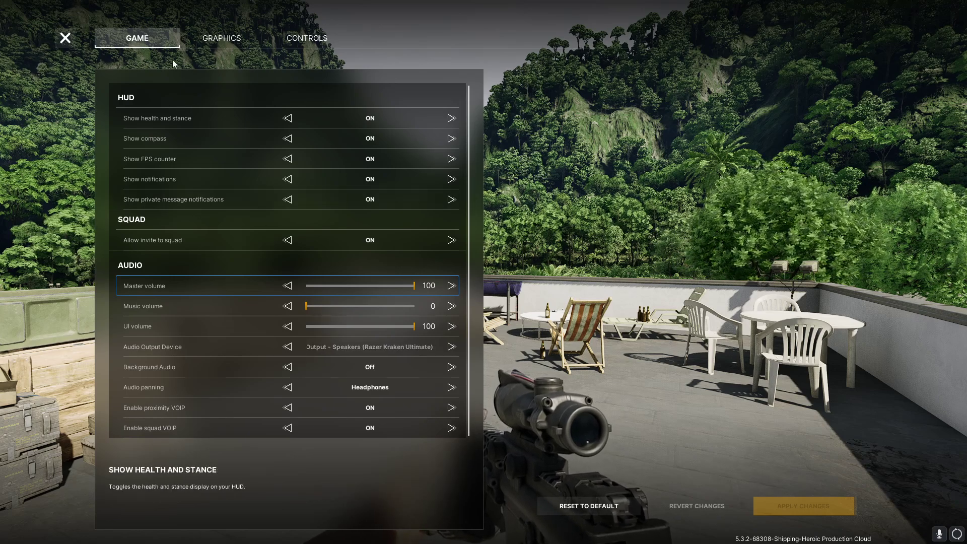
{"action": "left_click", "coordinate": [221, 38]}
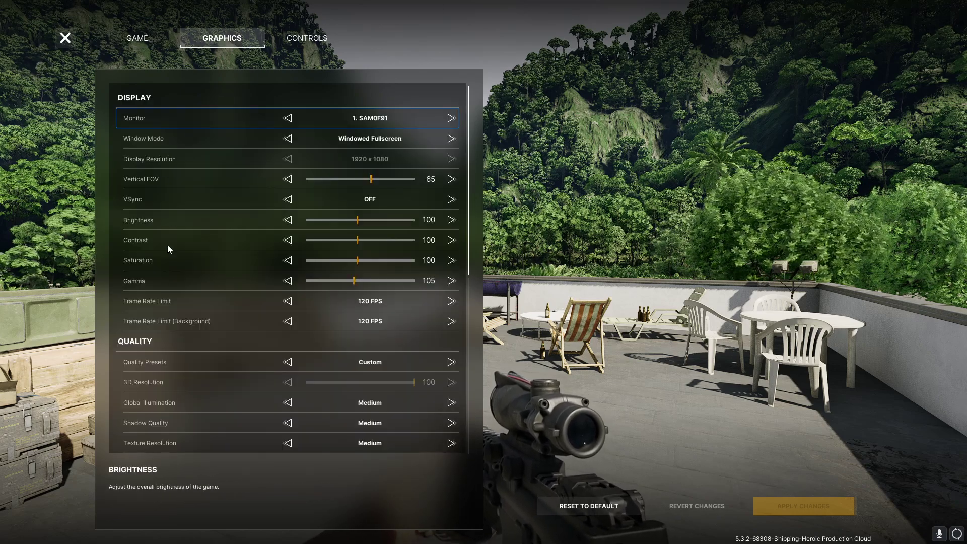
{"action": "scroll", "coordinate": [158, 343], "scroll_direction": "down", "scroll_amount": 1}
{"action": "scroll", "coordinate": [162, 323], "scroll_direction": "down", "scroll_amount": 3}
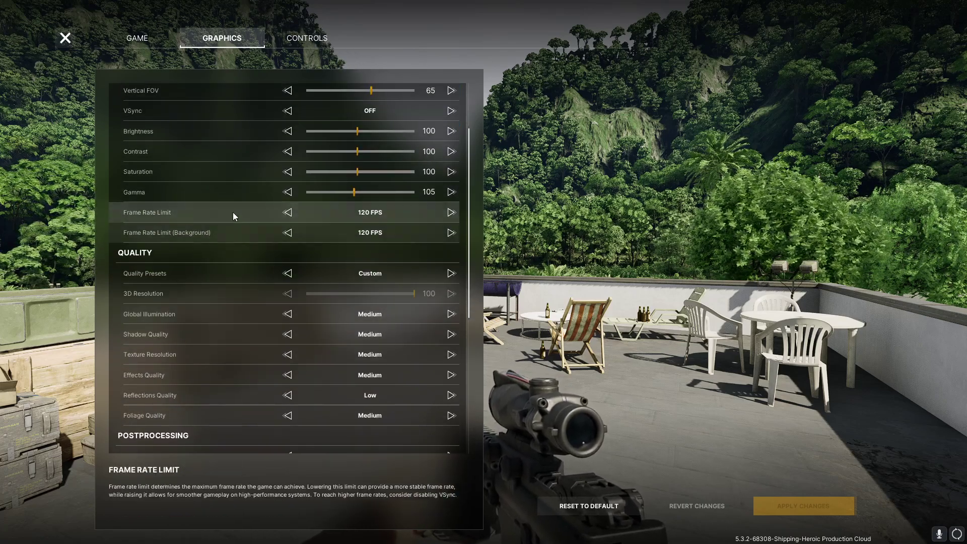
{"action": "key", "text": "Escape"}
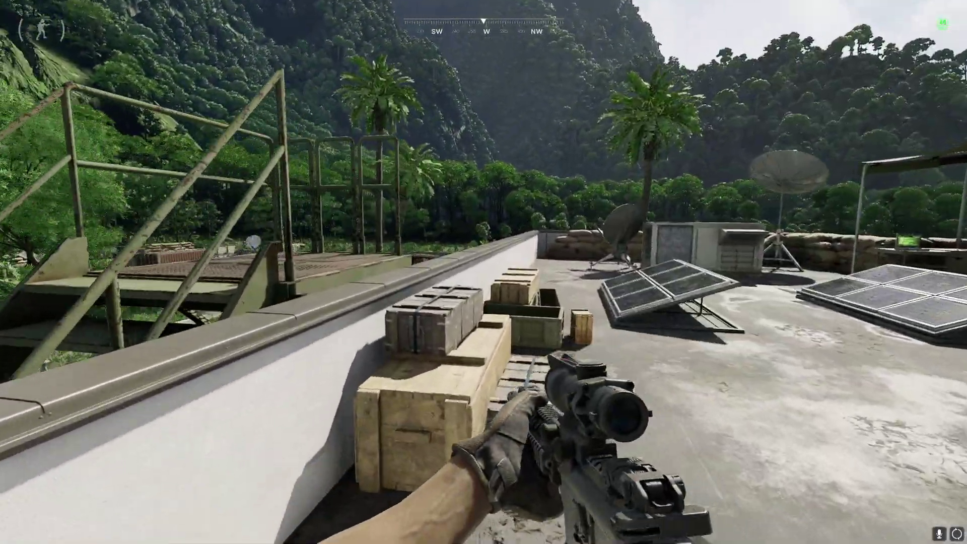
{"action": "key", "text": "Tab"}
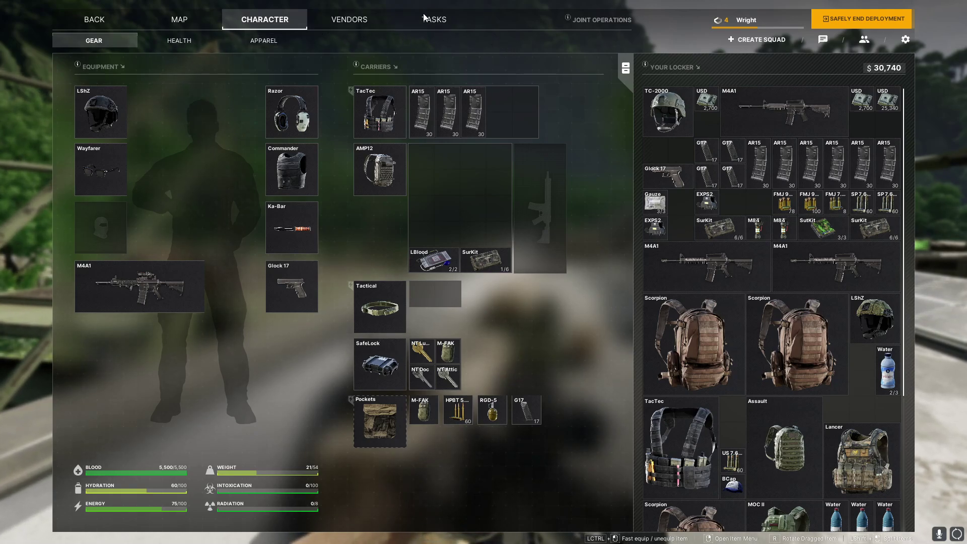
- Review Graphics settings through Advanced: 120 FPS cap, Medium quality, Low post-processing, DLSS upscaling
{"action": "left_click", "coordinate": [901, 41]}
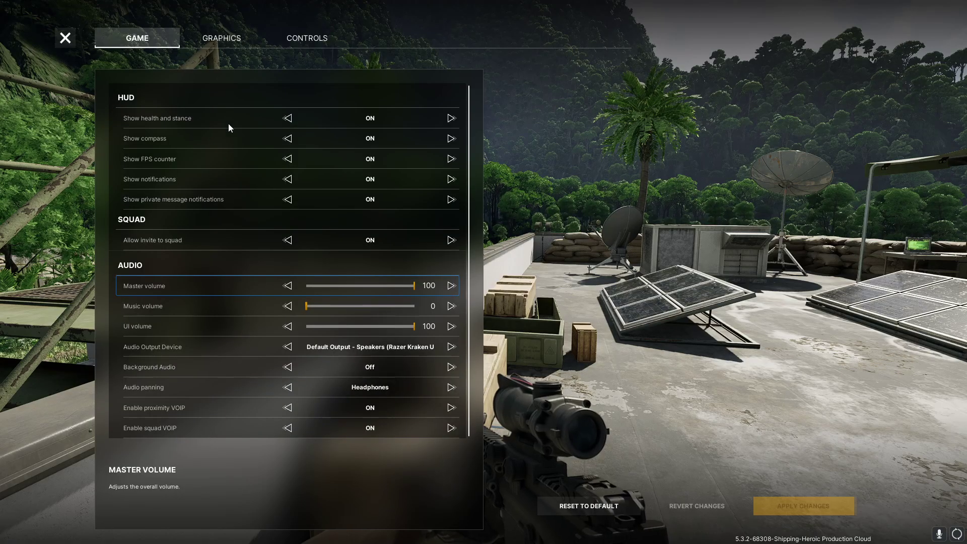
{"action": "left_click", "coordinate": [209, 40]}
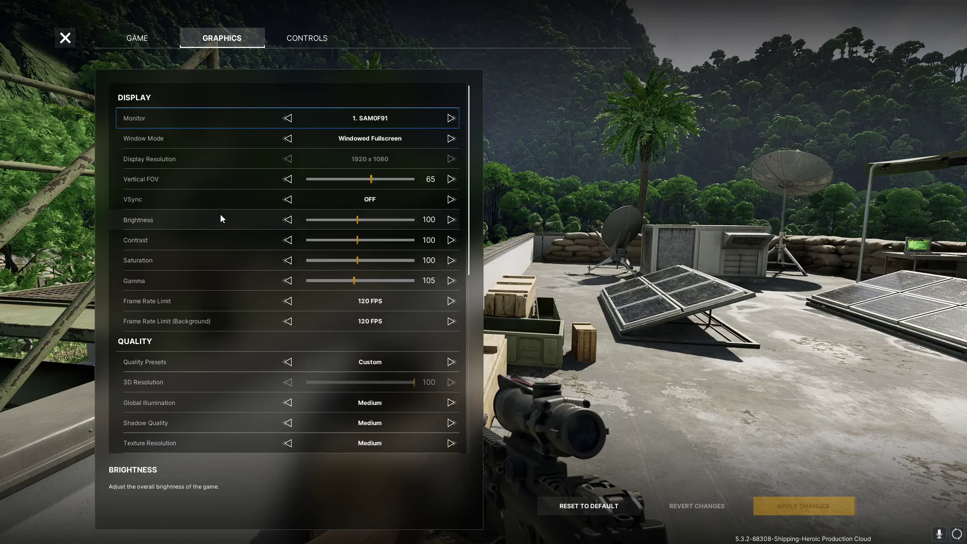
{"action": "scroll", "coordinate": [270, 282], "scroll_direction": "down", "scroll_amount": 1}
{"action": "scroll", "coordinate": [270, 284], "scroll_direction": "down", "scroll_amount": 2}
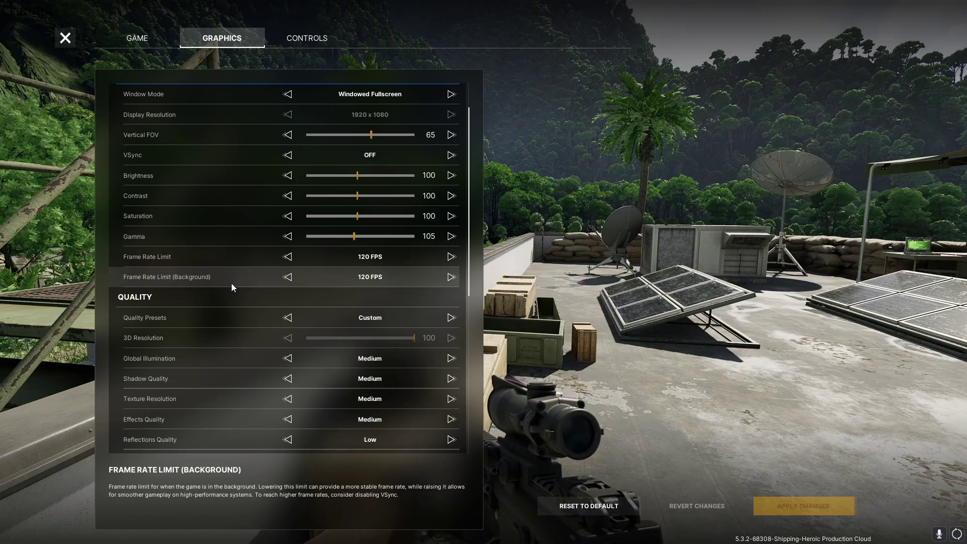
{"action": "scroll", "coordinate": [231, 285], "scroll_direction": "down", "scroll_amount": 3}
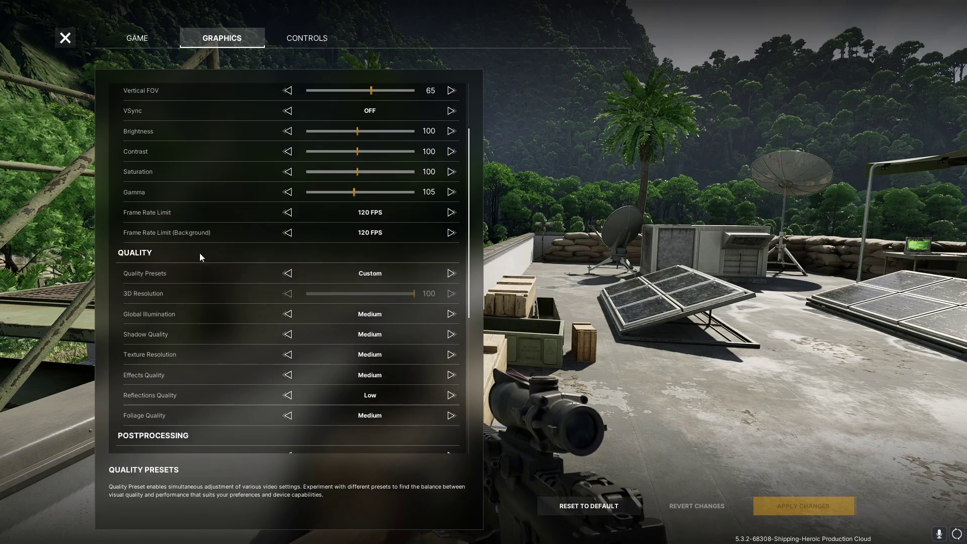
{"action": "scroll", "coordinate": [198, 251], "scroll_direction": "down", "scroll_amount": 1}
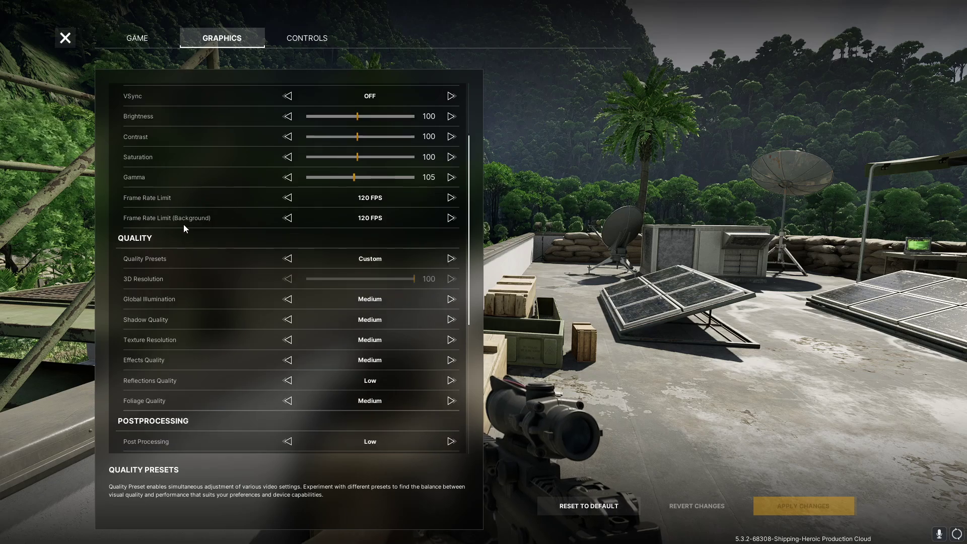
{"action": "scroll", "coordinate": [181, 240], "scroll_direction": "down", "scroll_amount": 2}
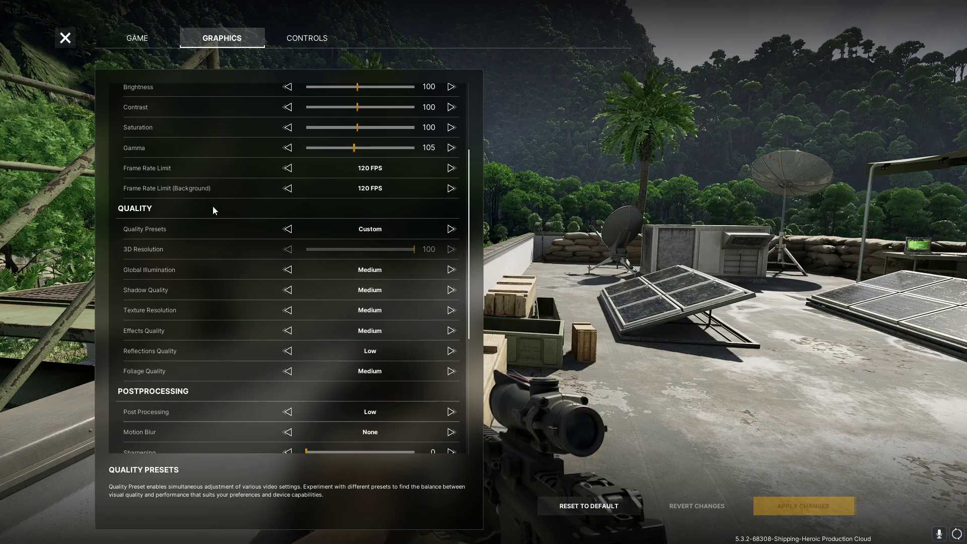
{"action": "scroll", "coordinate": [222, 215], "scroll_direction": "down", "scroll_amount": 2}
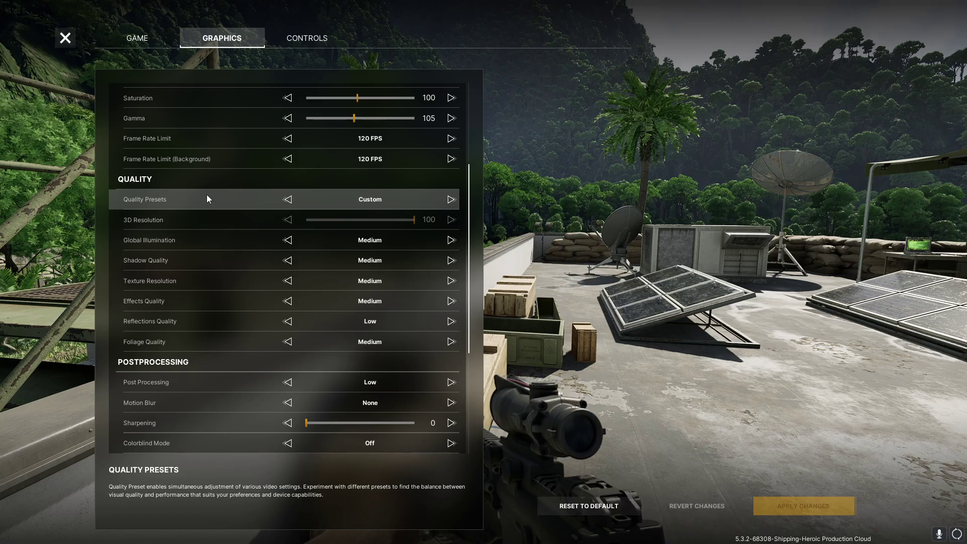
{"action": "scroll", "coordinate": [206, 199], "scroll_direction": "down", "scroll_amount": 2}
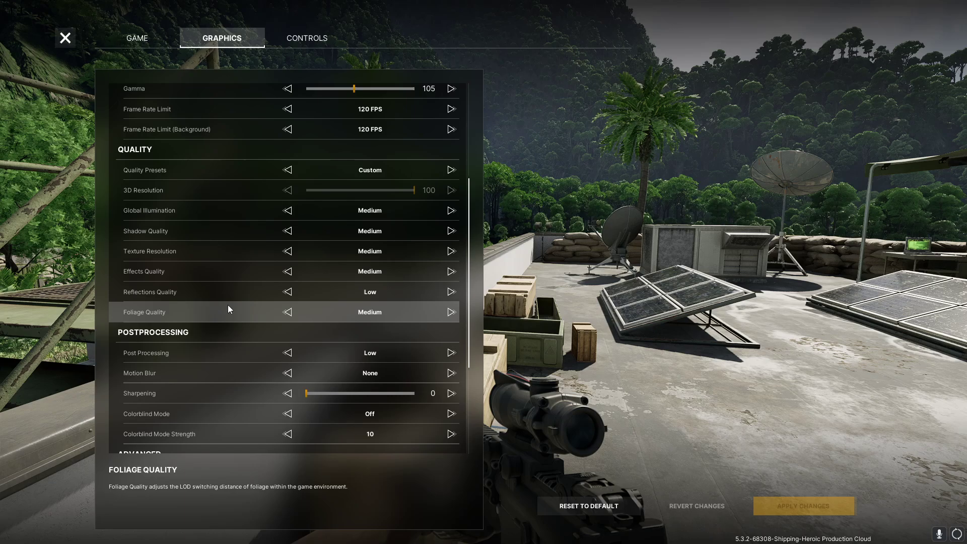
{"action": "scroll", "coordinate": [225, 312], "scroll_direction": "down", "scroll_amount": 3}
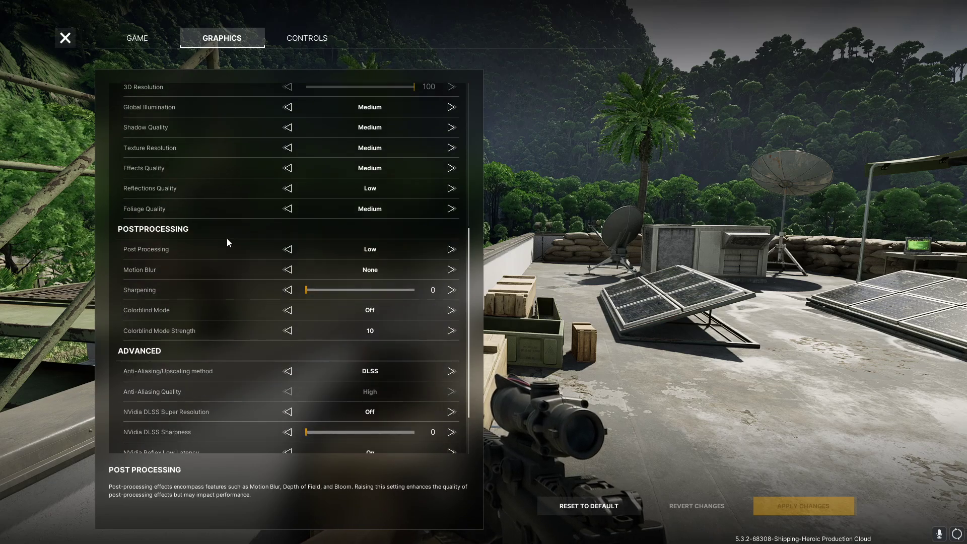
{"action": "scroll", "coordinate": [227, 242], "scroll_direction": "down", "scroll_amount": 2}
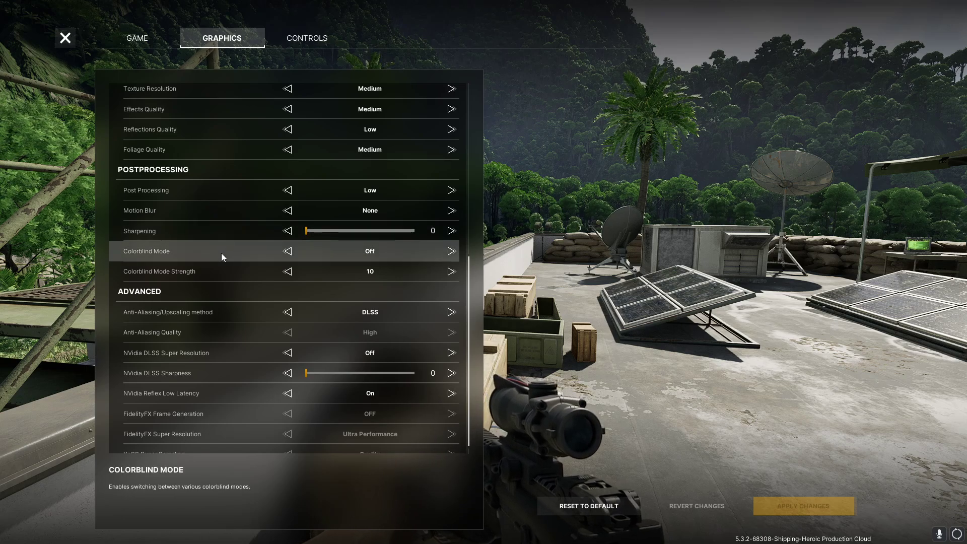
{"action": "scroll", "coordinate": [222, 253], "scroll_direction": "down", "scroll_amount": 1}
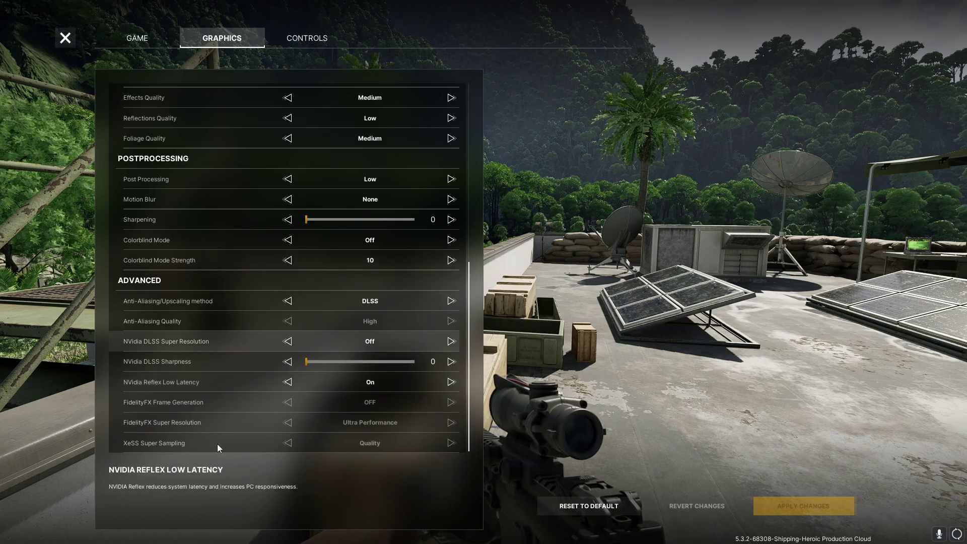
{"action": "scroll", "coordinate": [240, 429], "scroll_direction": "up", "scroll_amount": 2}
- Verify Vertical FOV reads 65 at the top of the settings, then exit the menu
{"action": "scroll", "coordinate": [240, 426], "scroll_direction": "up", "scroll_amount": 6}
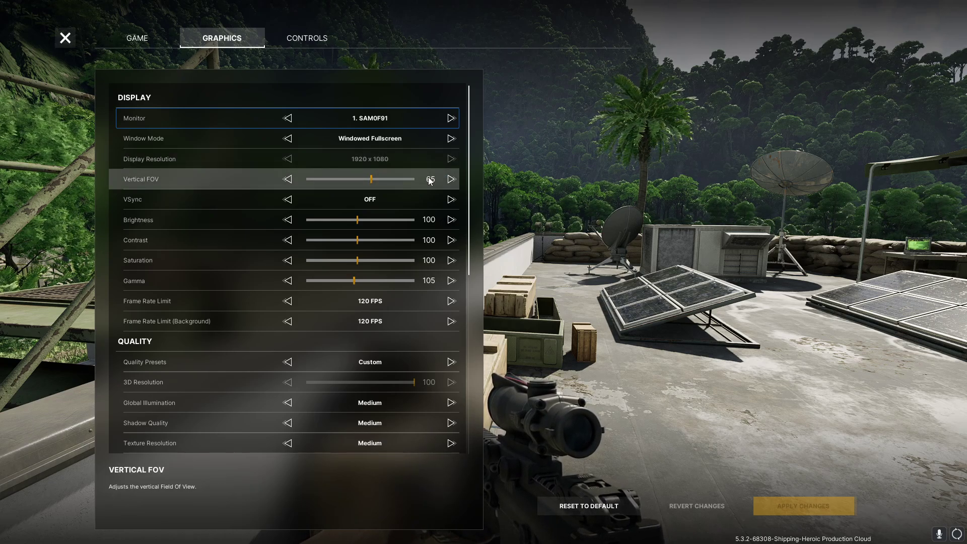
{"action": "key", "text": "Escape"}
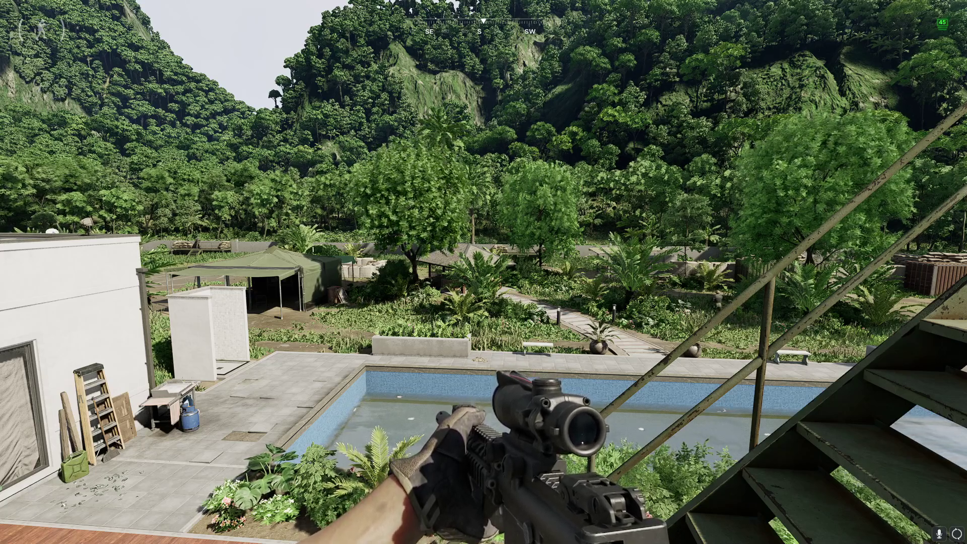
- Climb the stairs onto the sandbagged rooftop and walk along it to the satellite dish
{"action": "key", "text": "w"}
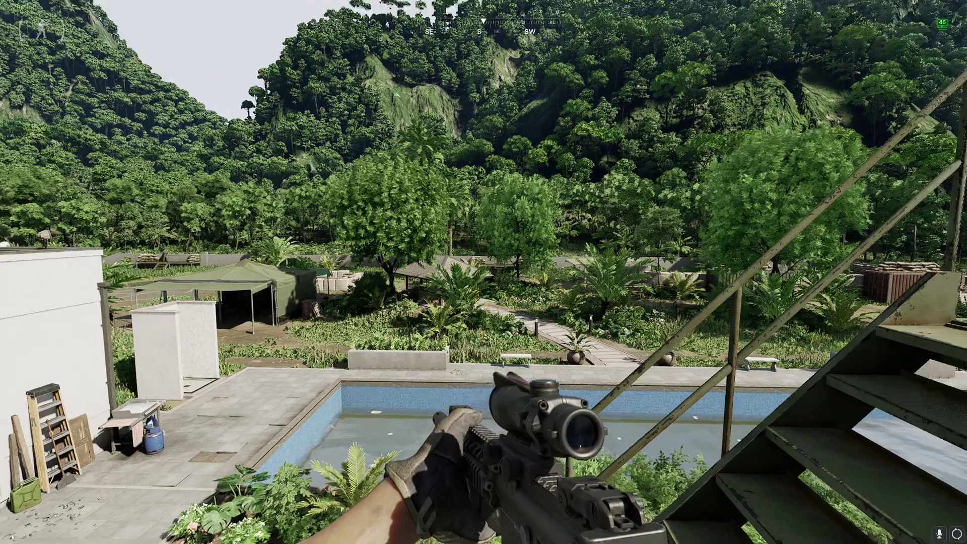
{"action": "key", "text": "w"}
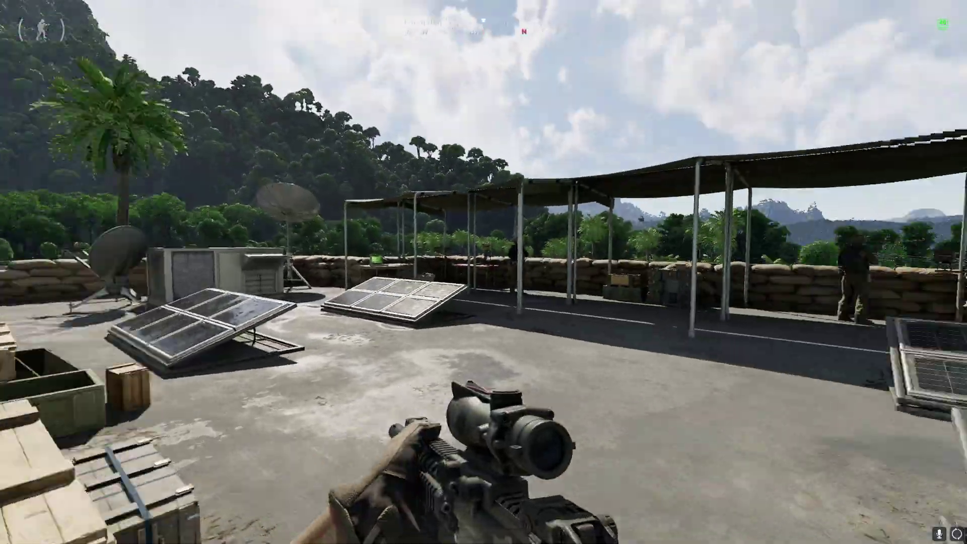
{"action": "key", "text": "w"}
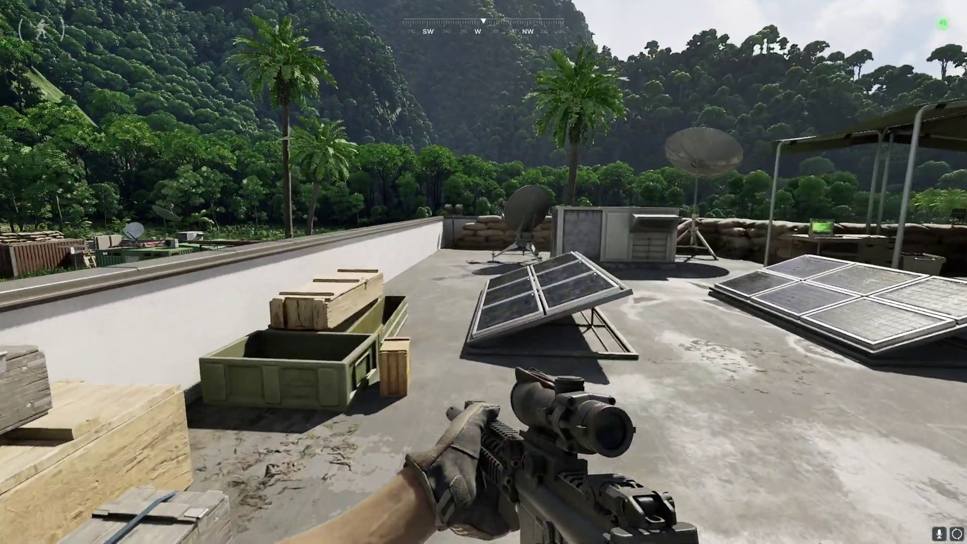
{"action": "key", "text": "w"}
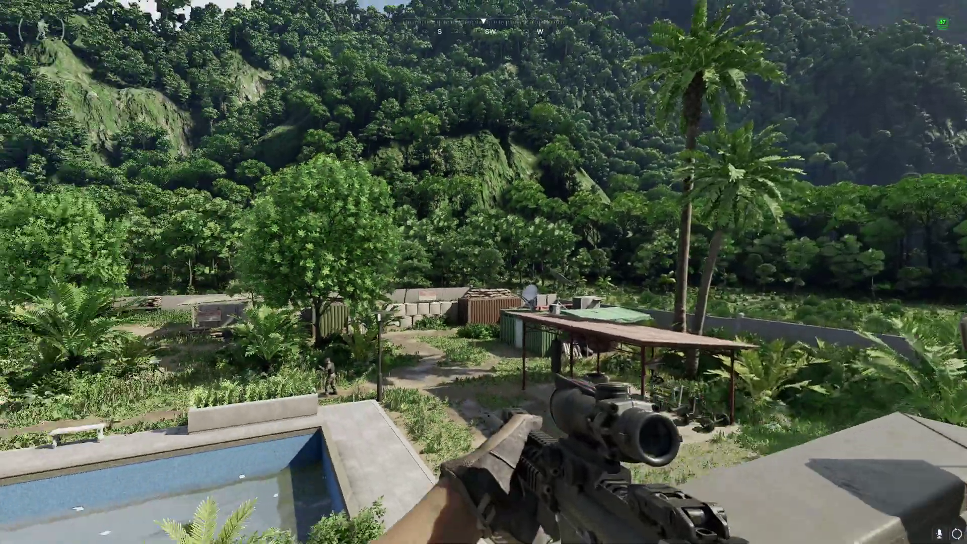
{"action": "key", "text": "w"}
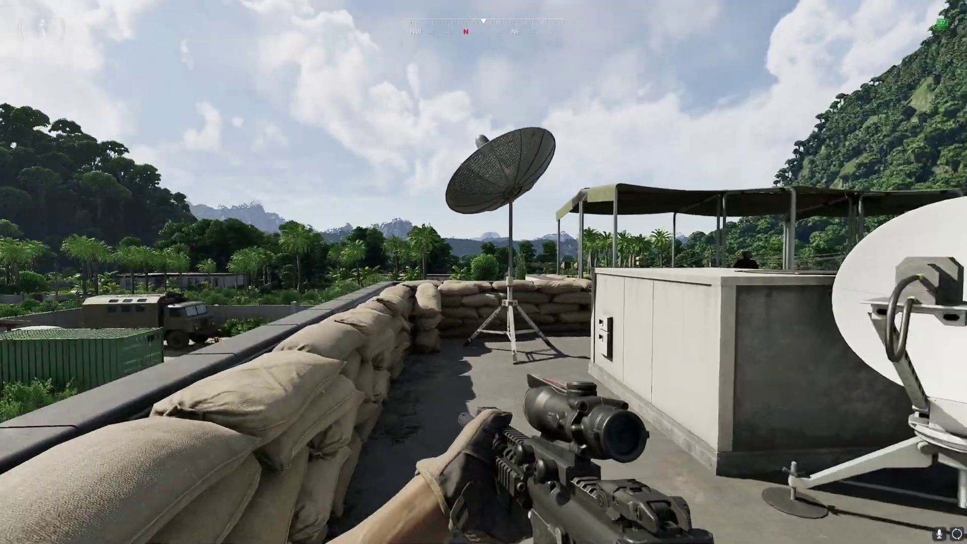
{"action": "key", "text": "w"}
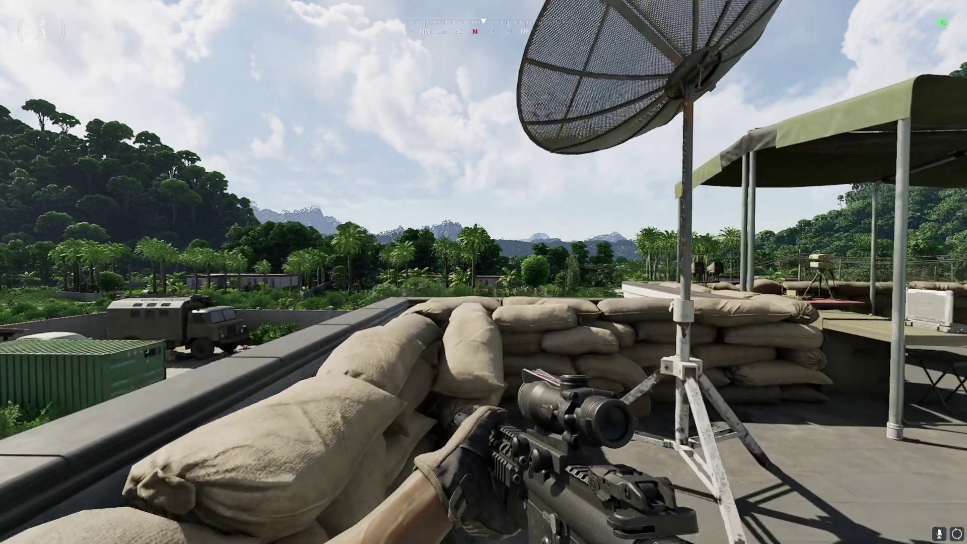